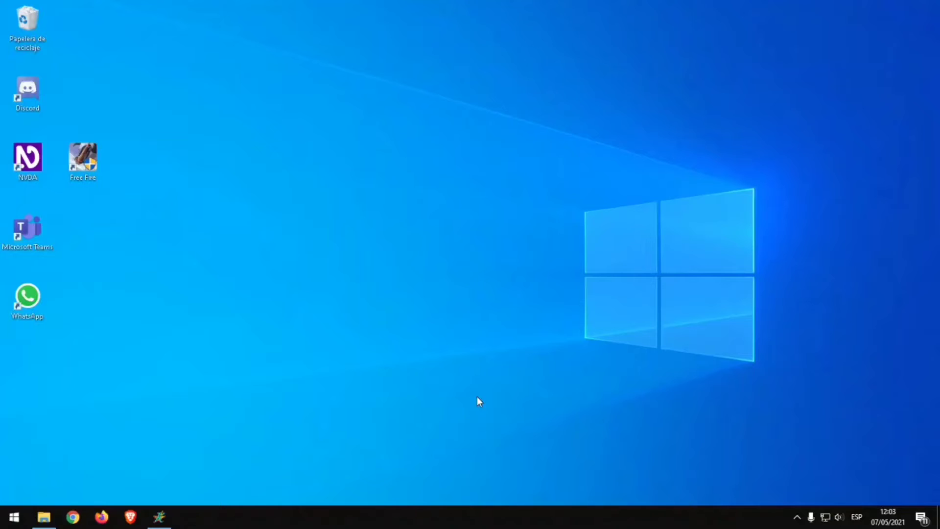
# Launch Google Chrome with the Run command chrome.exe and maximize its window.
pyautogui.press('super+r')
pyautogui.write('chrome.ex')
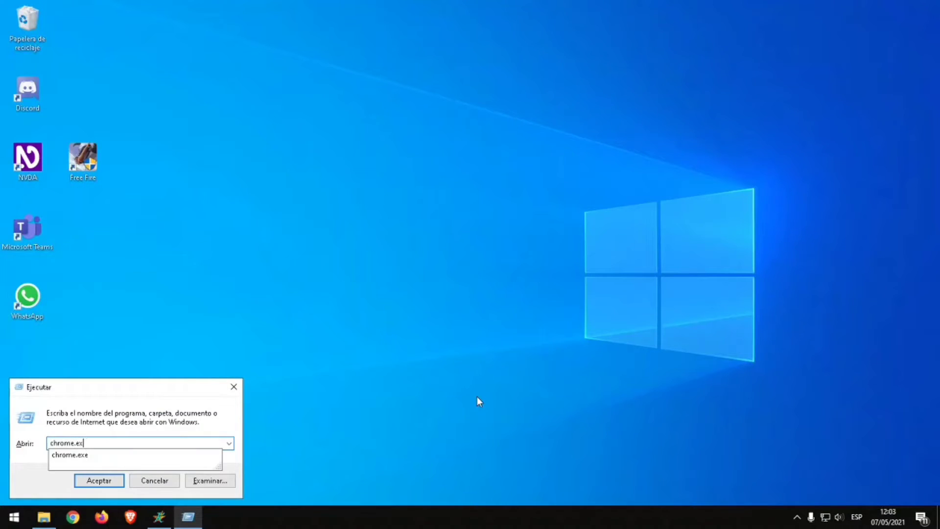
pyautogui.write('e')
pyautogui.press('Return')
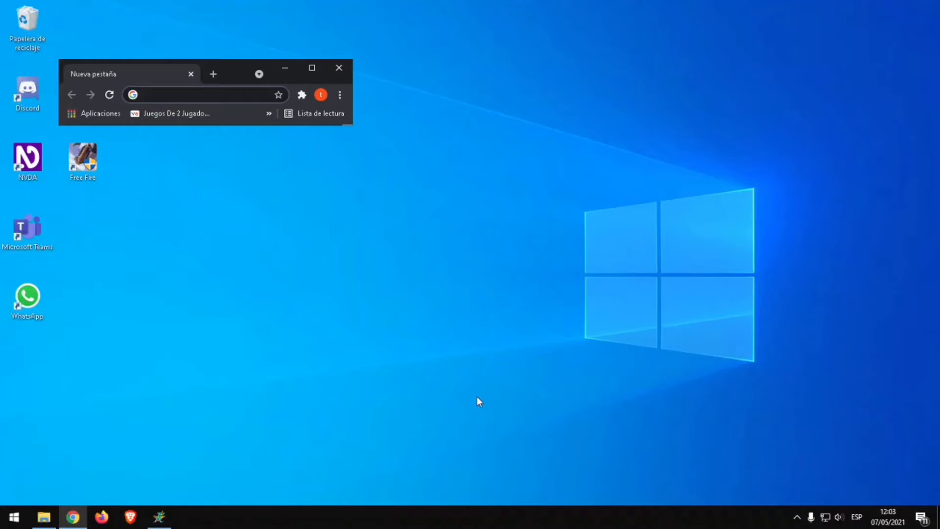
pyautogui.hotkey('alt', 'space')
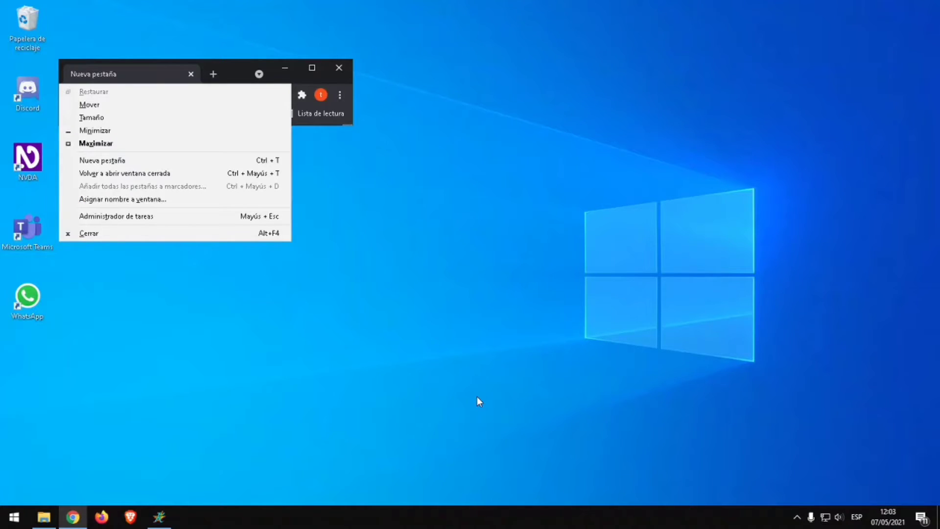
pyautogui.press('x')
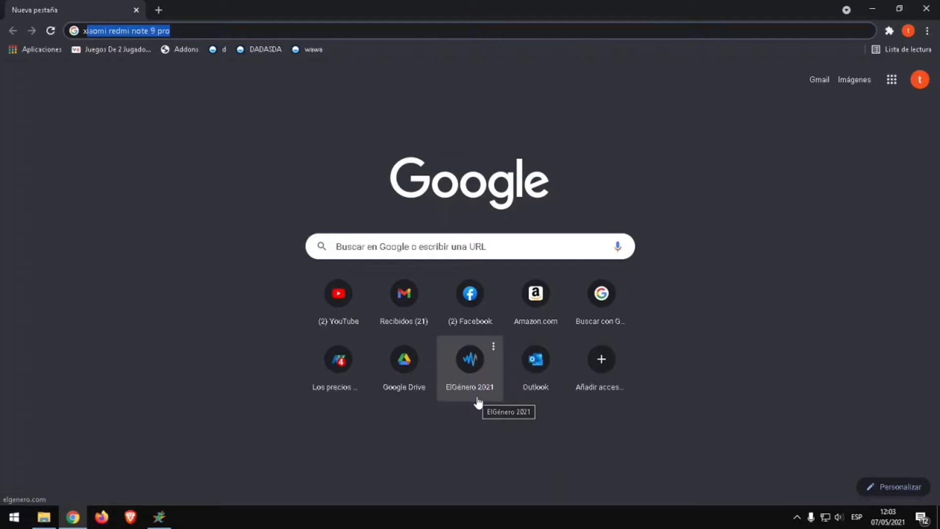
# Search Google for "bienvenido al sitio web de complementos de nvda" and open the NVDA community add-ons site, addons.nvda-project.org.
pyautogui.write('bienvenido a')
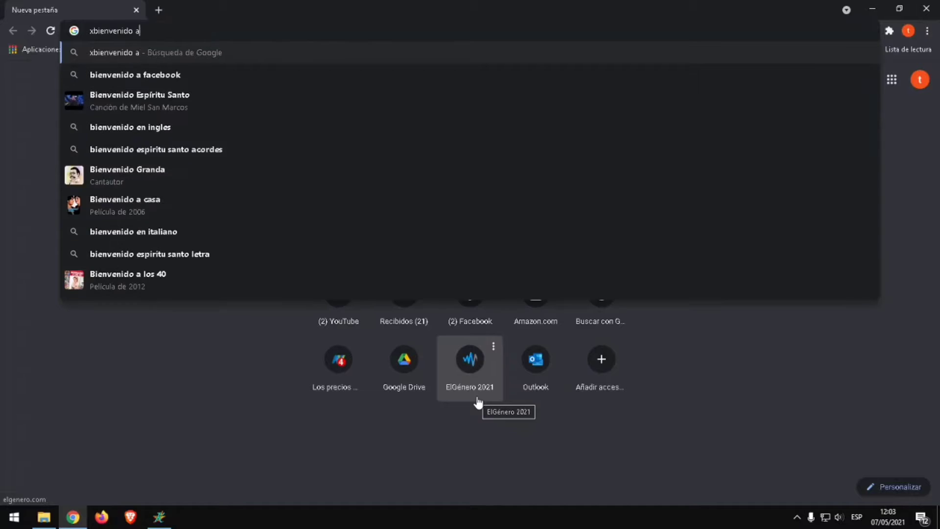
pyautogui.write('l sitio web ')
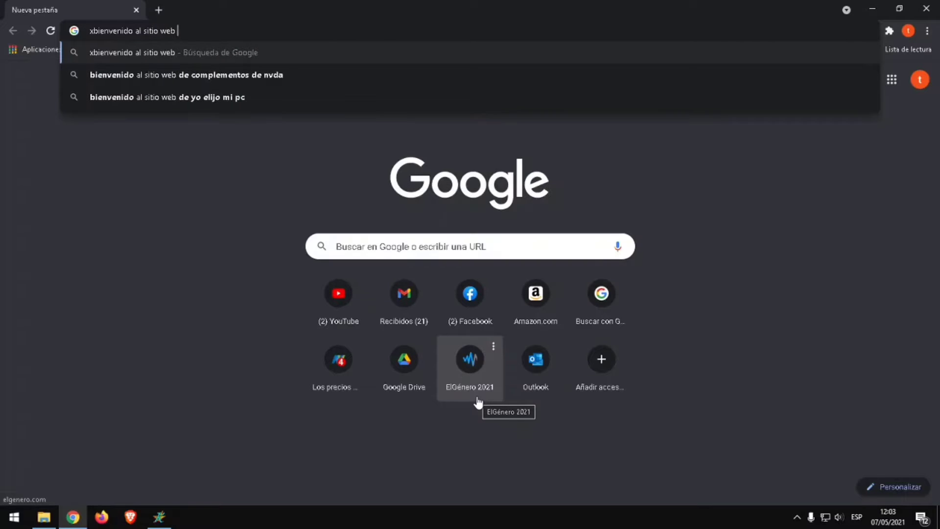
pyautogui.write('de complementos ')
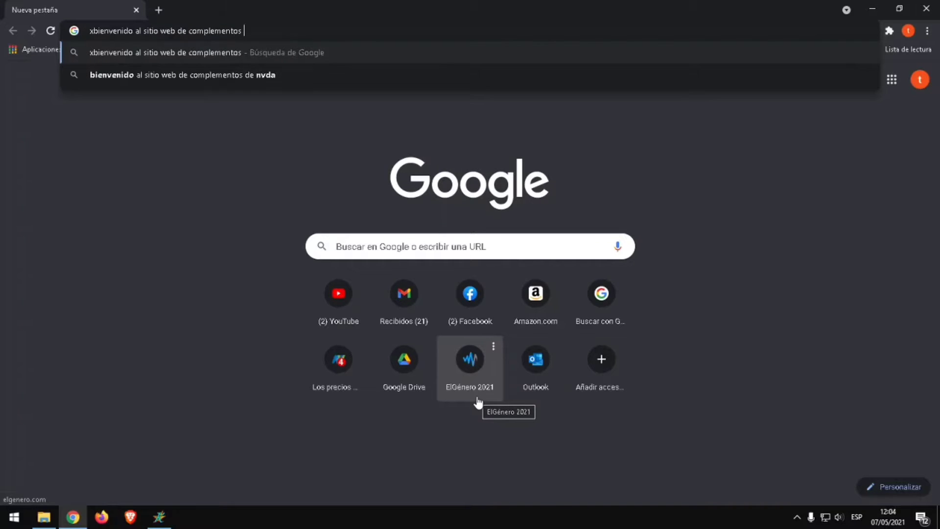
pyautogui.write('de nvda')
pyautogui.press('Return')
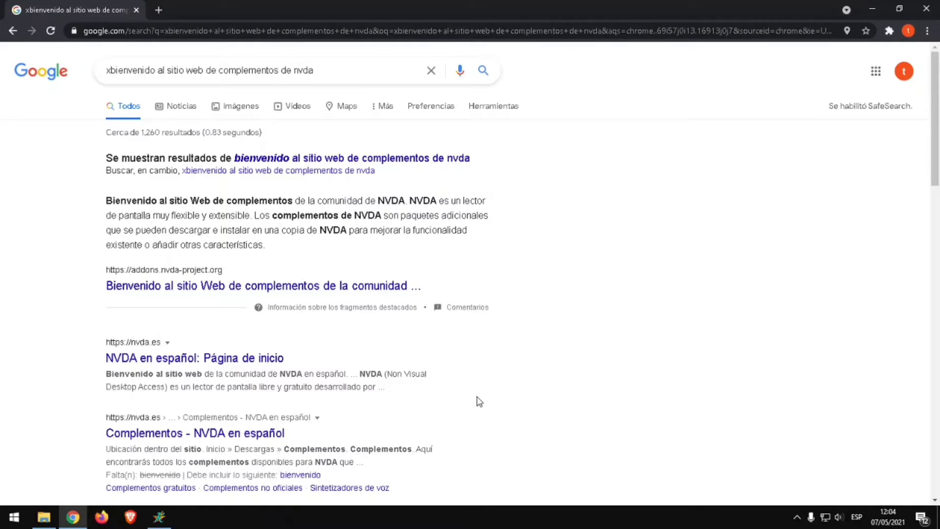
pyautogui.press('Return')
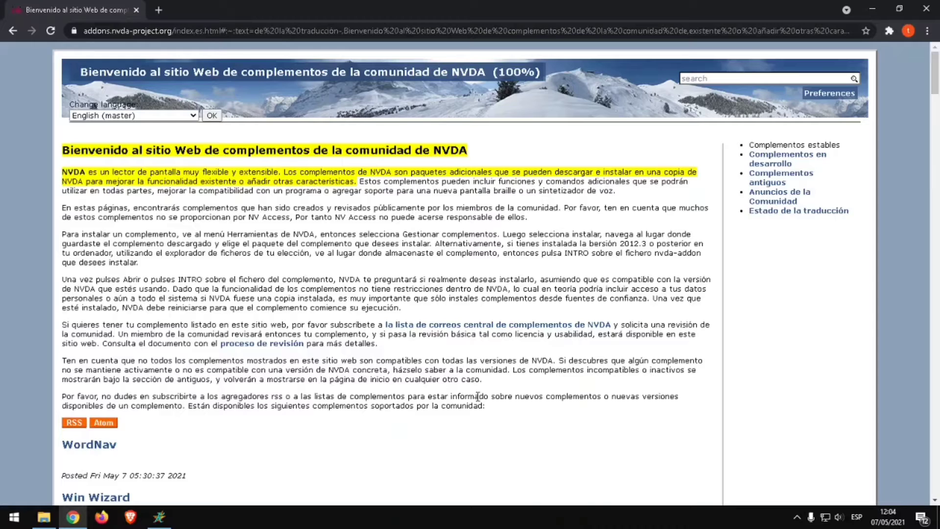
# Find ObjPad in the list of community-supported add-ons and open its page.
pyautogui.scroll(-5, 477, 397)
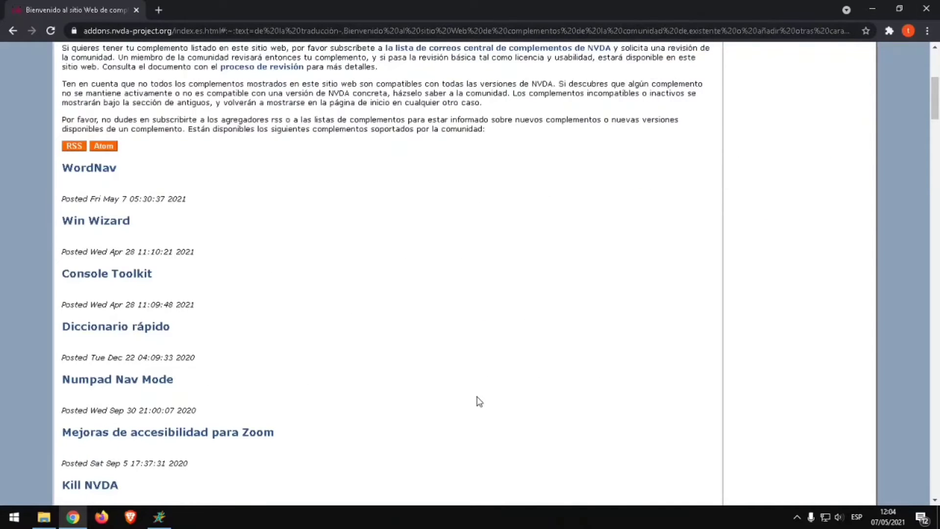
pyautogui.scroll(-5, 479, 401)
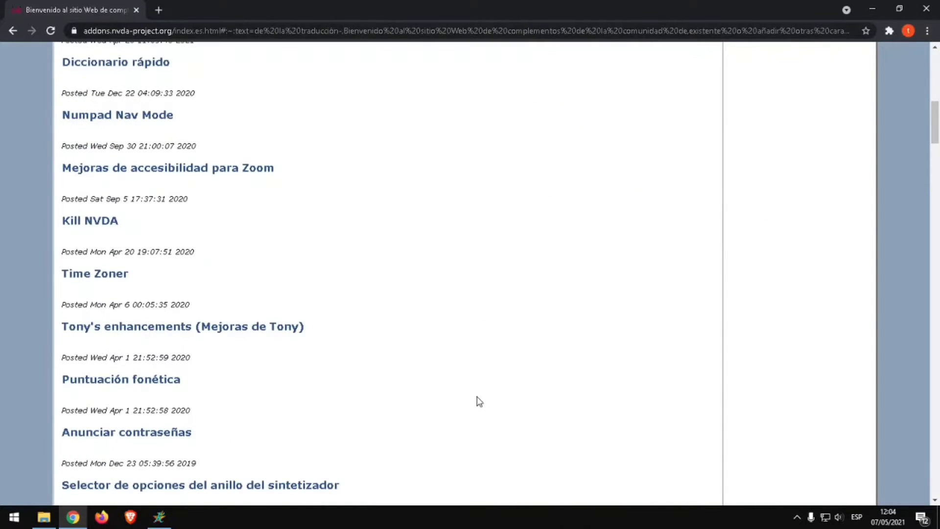
pyautogui.scroll(-5, 479, 401)
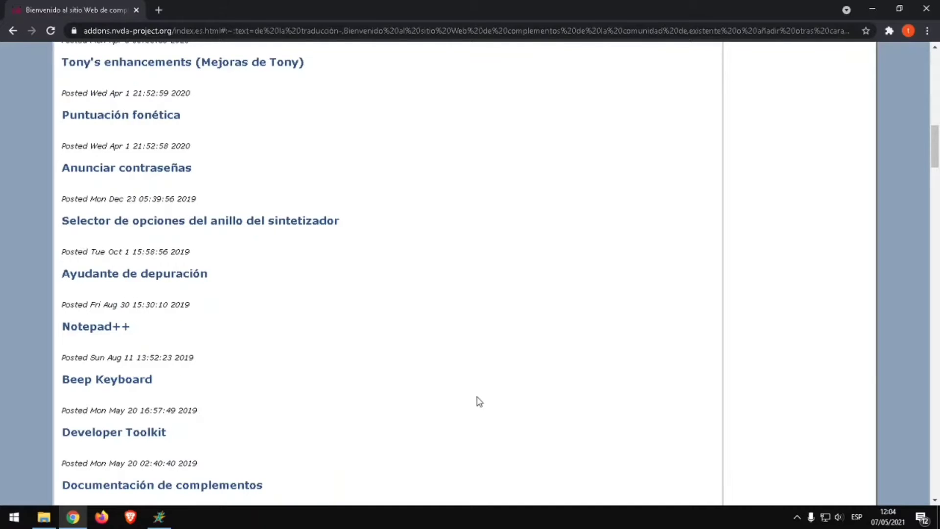
pyautogui.scroll(-5, 480, 402)
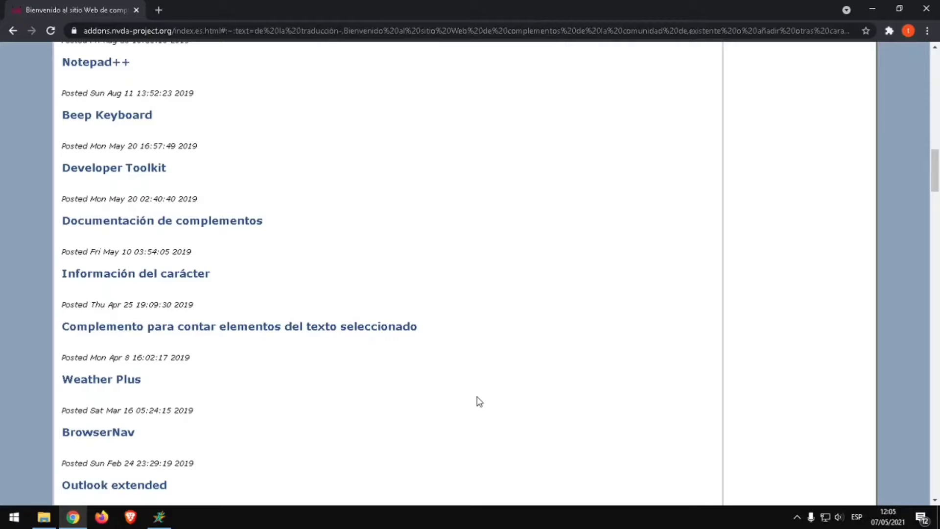
pyautogui.scroll(-5, 479, 401)
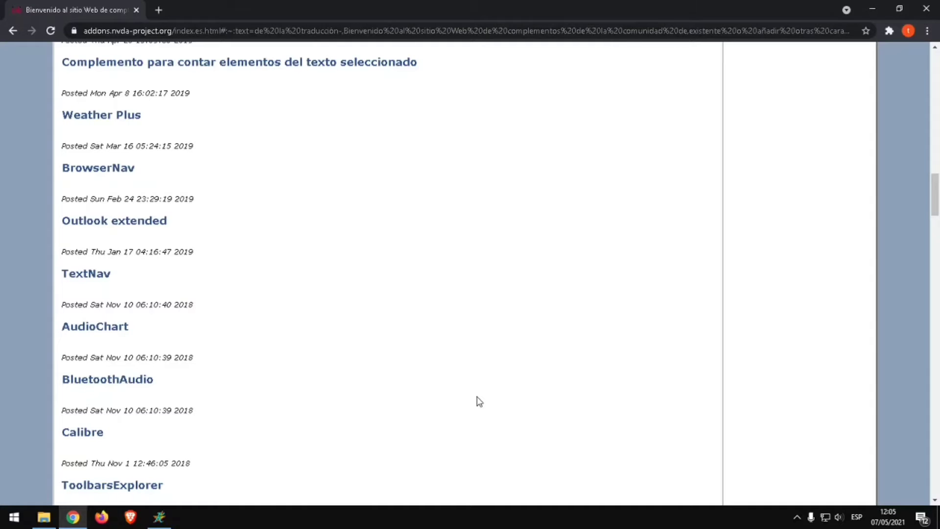
pyautogui.scroll(-5, 479, 402)
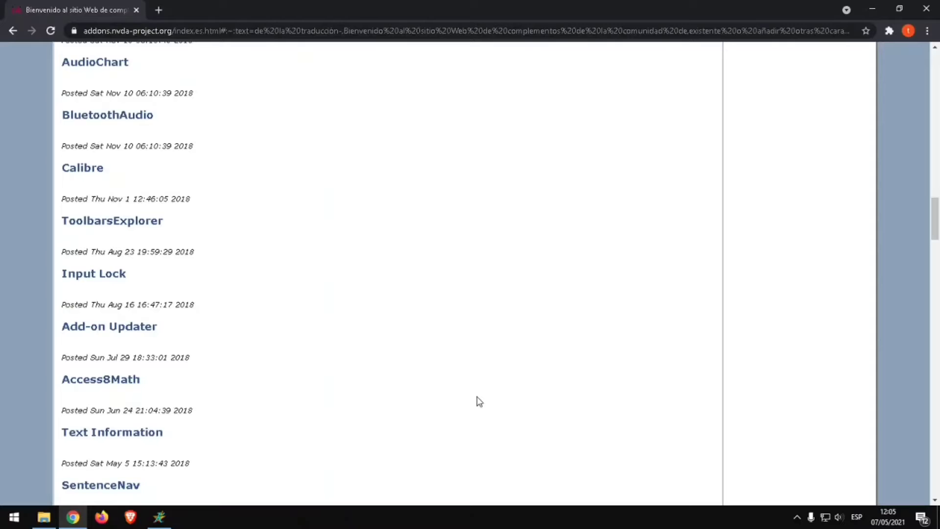
pyautogui.scroll(-5, 480, 402)
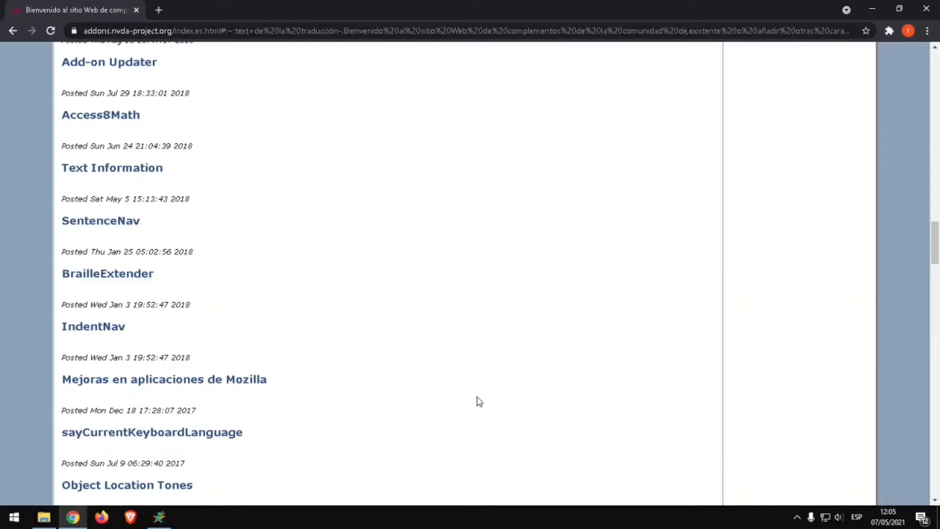
pyautogui.scroll(-5, 480, 401)
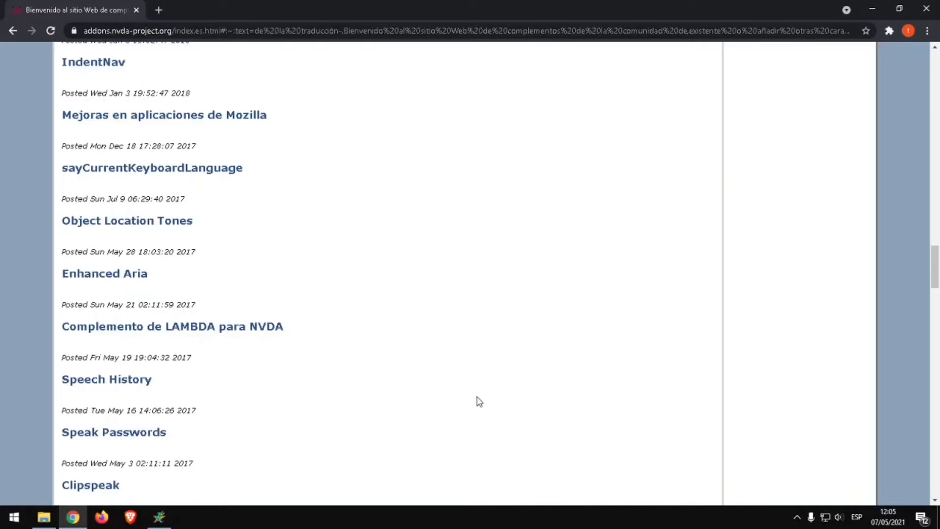
pyautogui.scroll(-5, 479, 401)
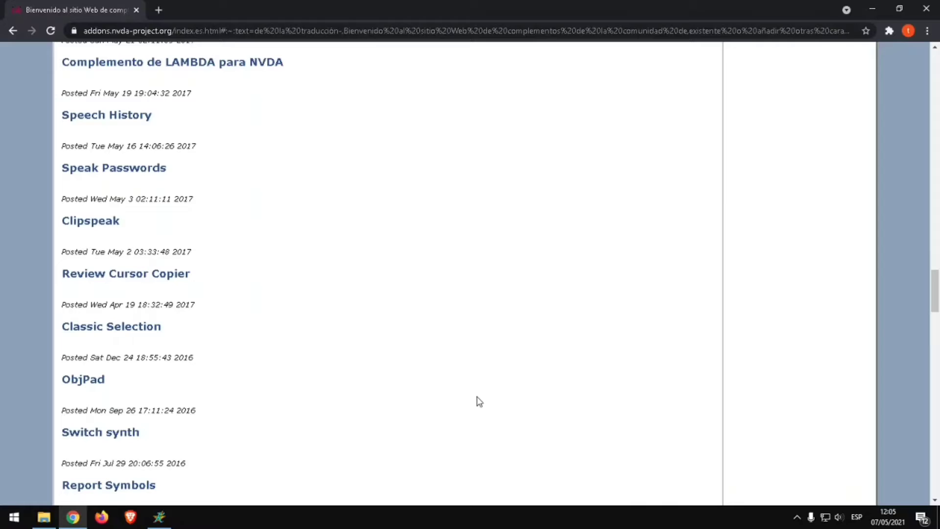
pyautogui.press('Return')
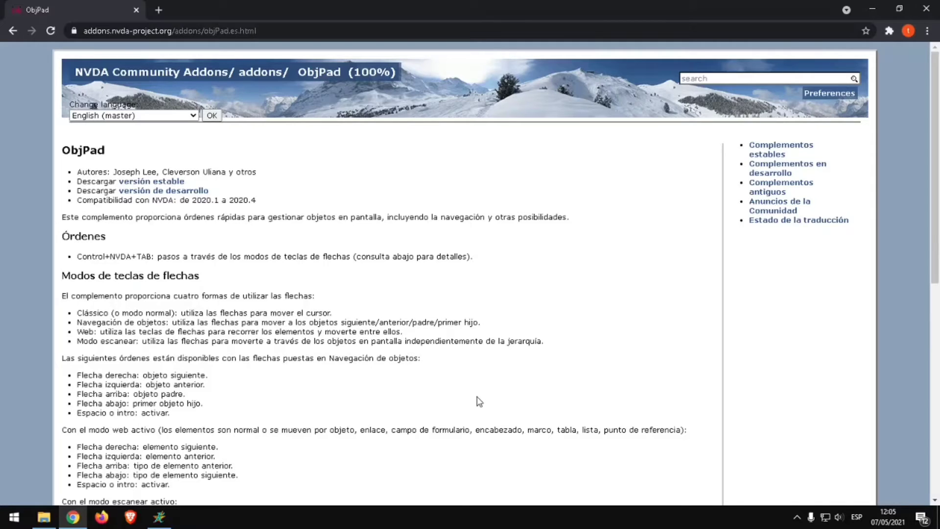
# Download the stable version of ObjPad, open the downloaded add-on file and agree to install it.
pyautogui.press('Return')
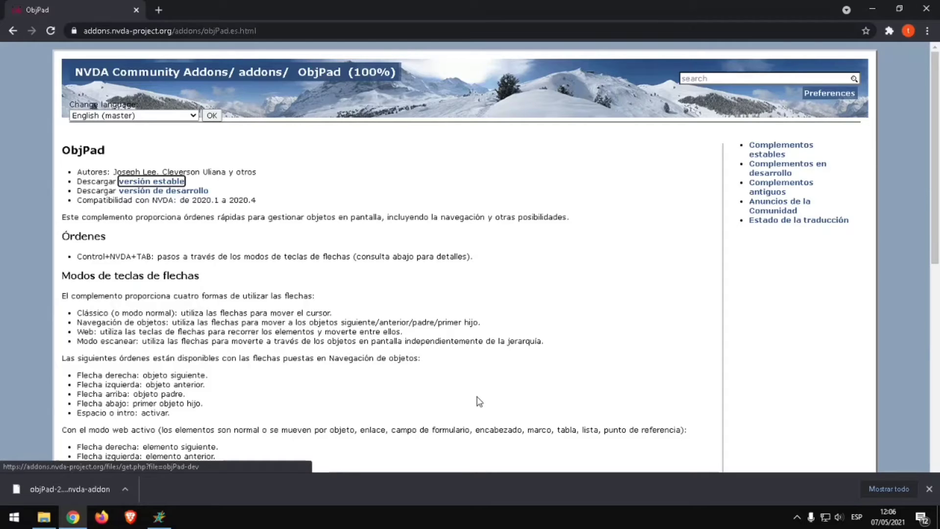
pyautogui.press('F6')
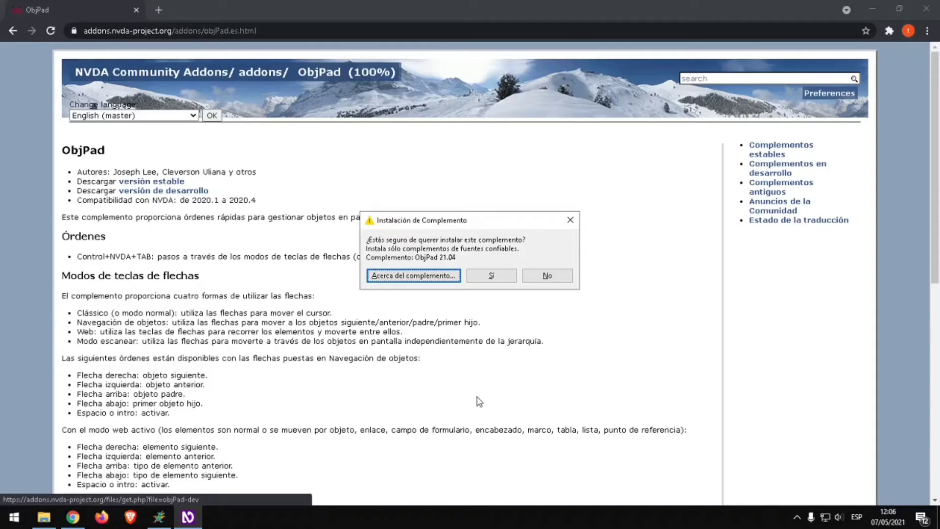
pyautogui.press('Tab')
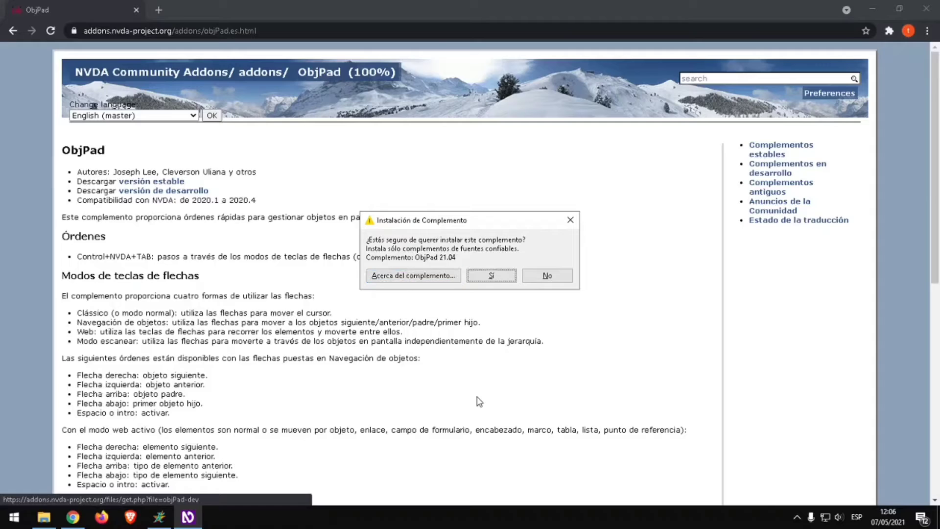
pyautogui.press('Return')
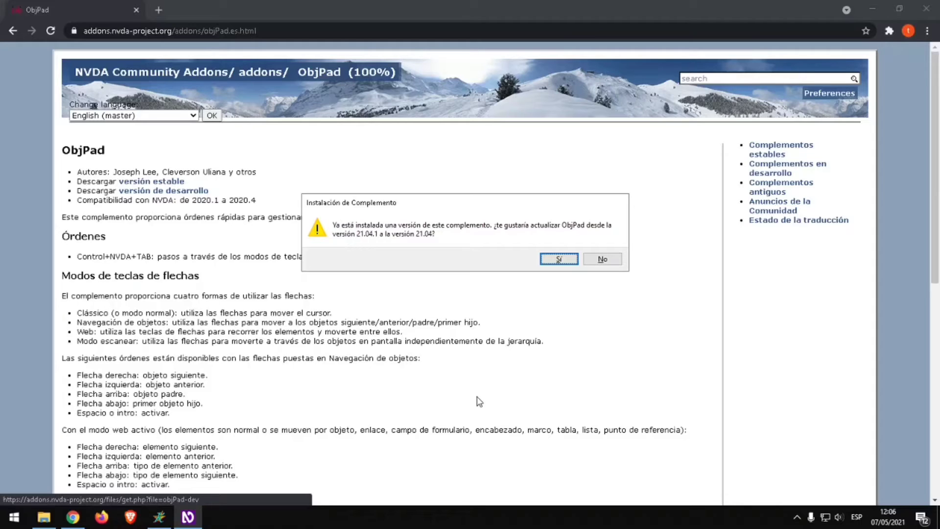
# Accept replacing the installed ObjPad with version 21.04 and restart NVDA to apply the add-on changes.
pyautogui.press('Tab')
pyautogui.press('Tab')
pyautogui.press('Return')
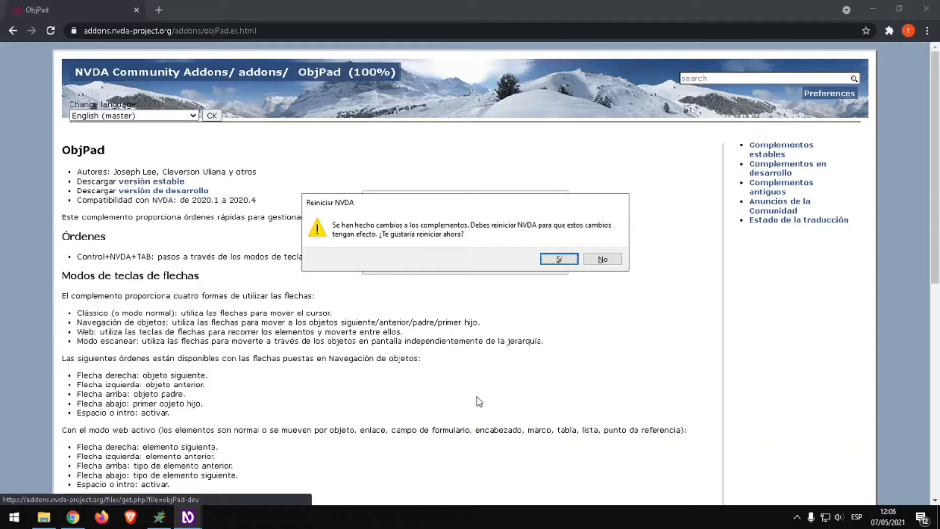
pyautogui.press('Tab')
pyautogui.hotkey('shift', 'Tab')
pyautogui.press('Escape')
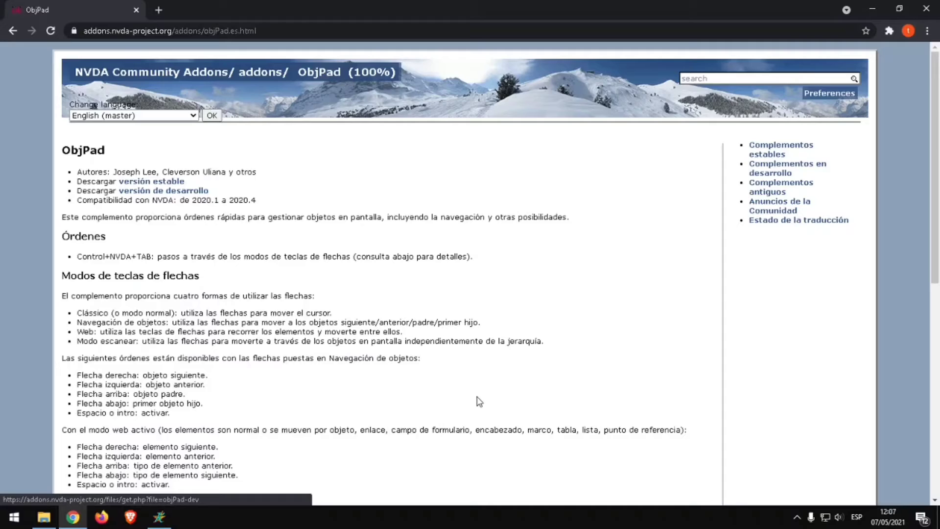
# Show the Windows desktop and open the NVDA options dialog from the NVDA preferences.
pyautogui.press('super+d')
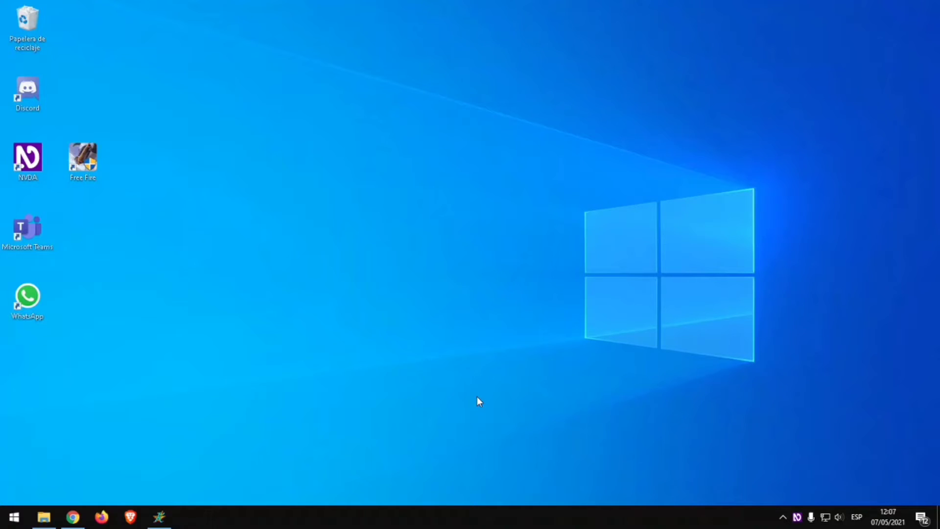
pyautogui.press('Insert+n')
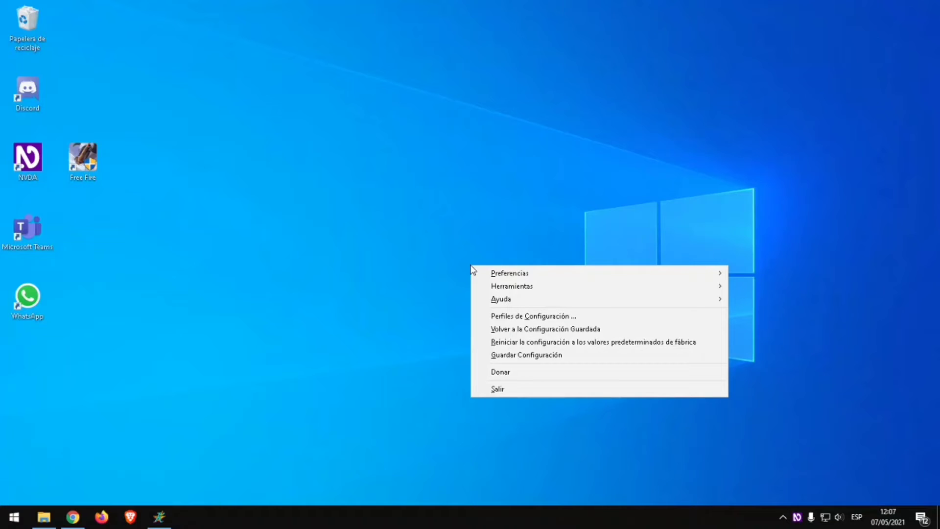
pyautogui.press('Down')
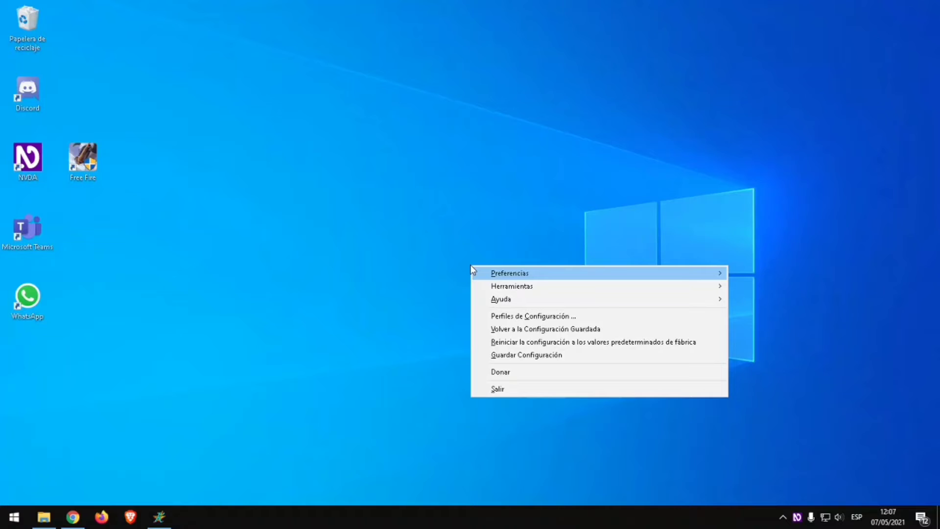
pyautogui.press('Right')
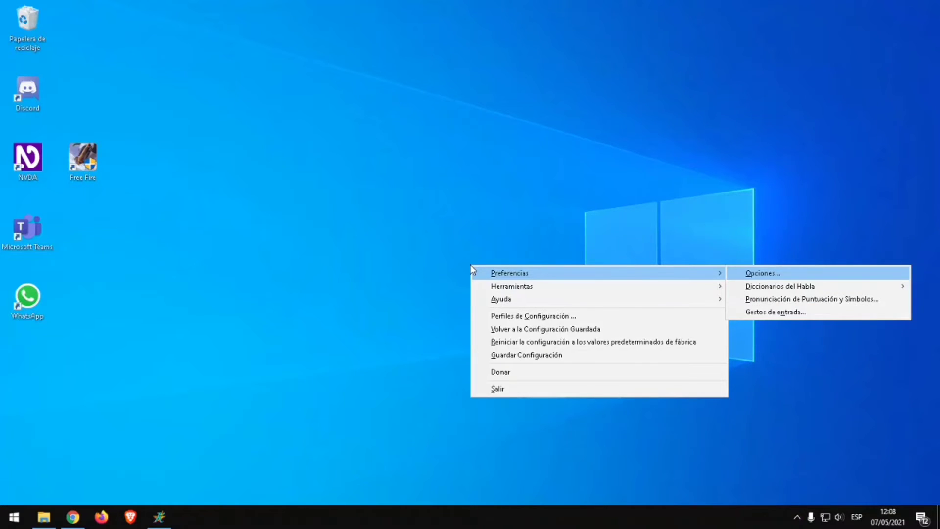
pyautogui.press('Return')
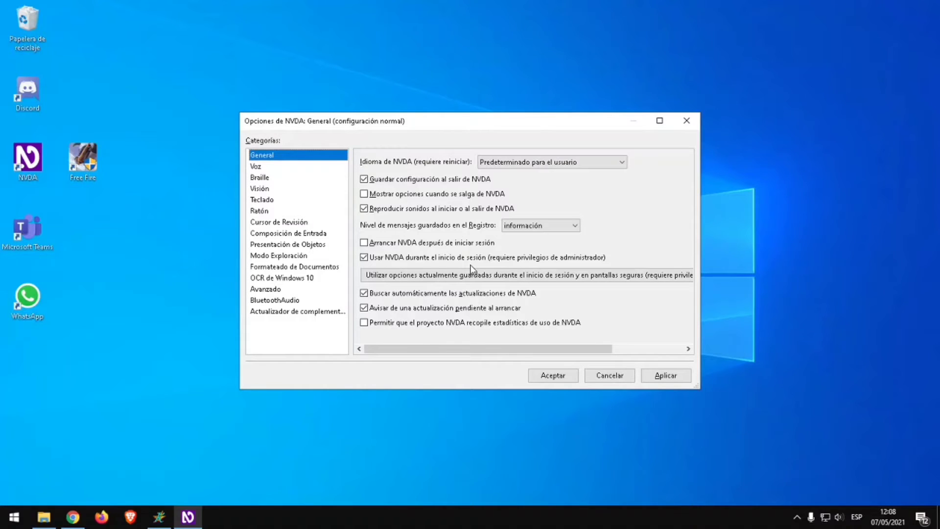
# Display the Teclado (keyboard) category of the NVDA options.
pyautogui.press('Down')
pyautogui.press('Down')
pyautogui.press('Down')
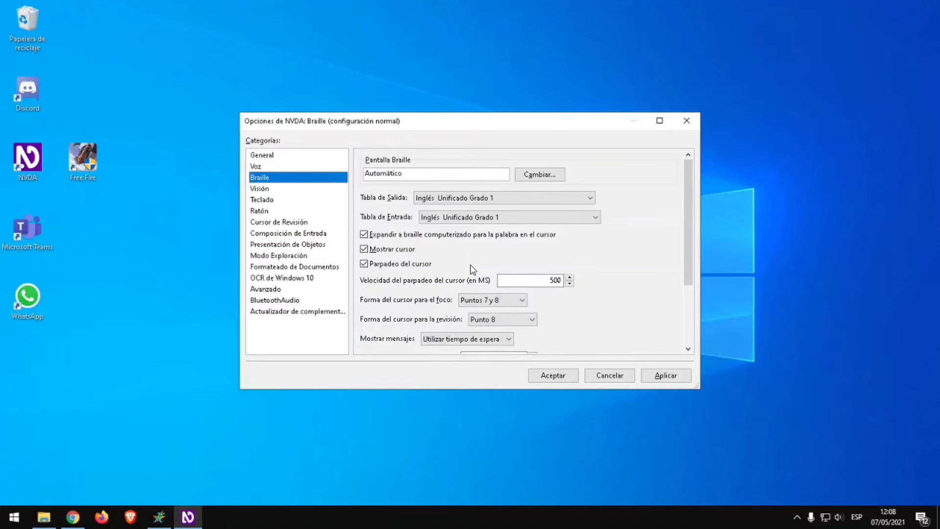
pyautogui.press('Down')
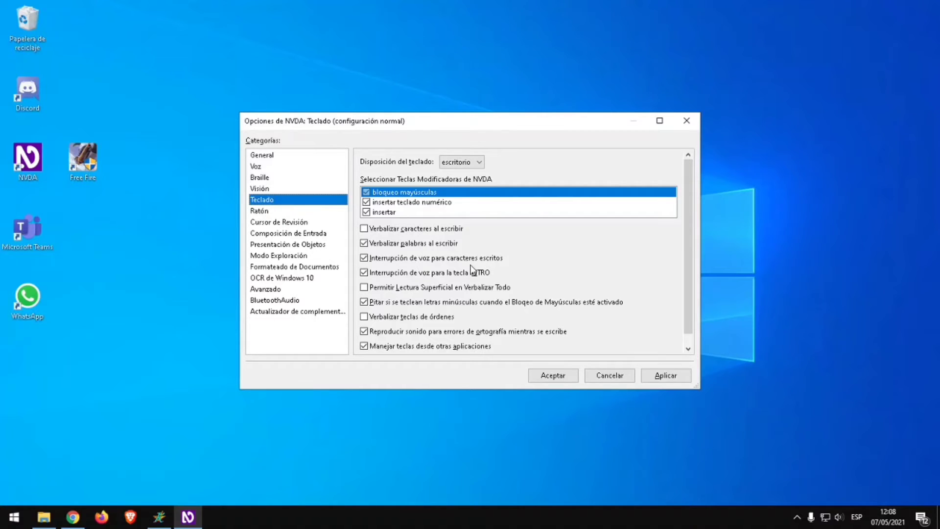
# Examine the keyboard settings, including the keyboard layout and the NVDA modifier keys.
pyautogui.press('Tab')
pyautogui.press('Tab')
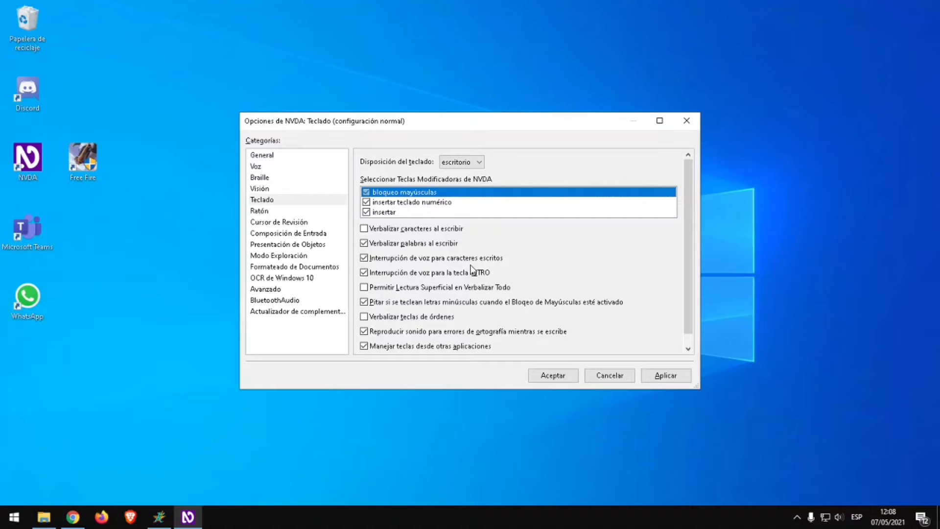
pyautogui.press('Tab')
pyautogui.press('Tab')
pyautogui.hotkey('shift', 'Tab')
pyautogui.hotkey('shift', 'Tab')
pyautogui.hotkey('shift', 'Tab')
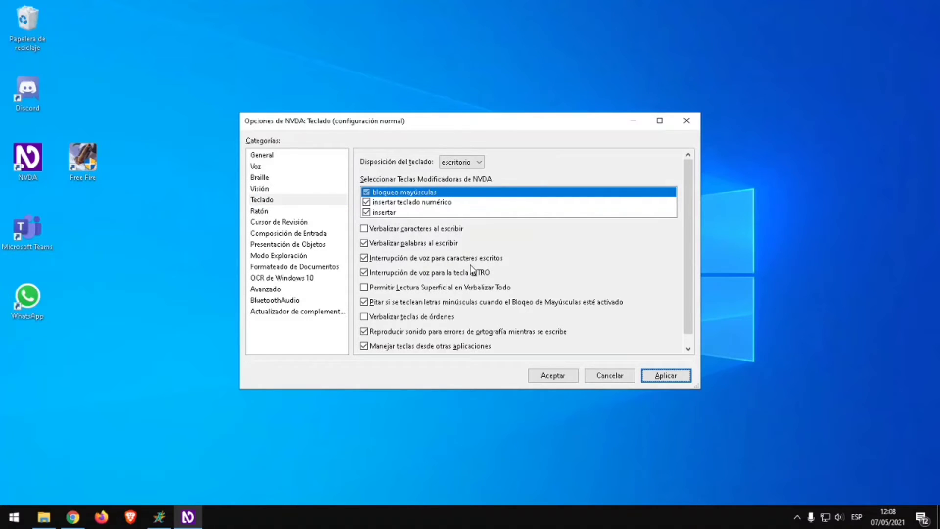
pyautogui.press('Tab')
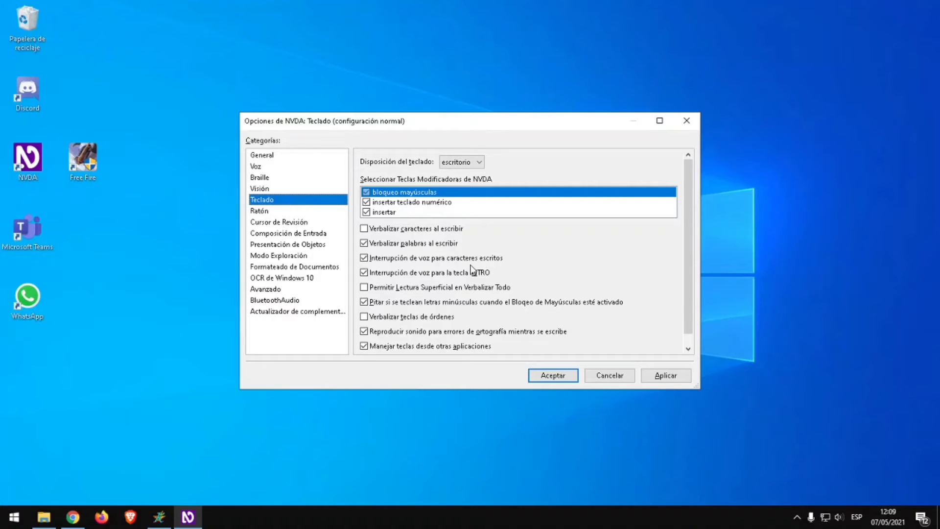
# Review the typing, speech-interruption and key-handling checkboxes in the Teclado settings, from Verbalizar caracteres al escribir to Manejar teclas desde otras aplicaciones.
pyautogui.hotkey('shift', 'Tab')
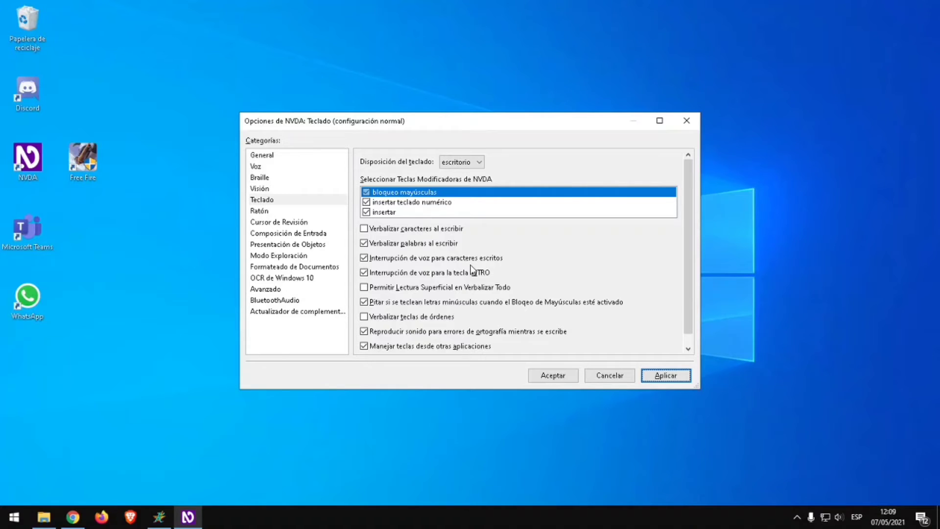
pyautogui.press('Tab')
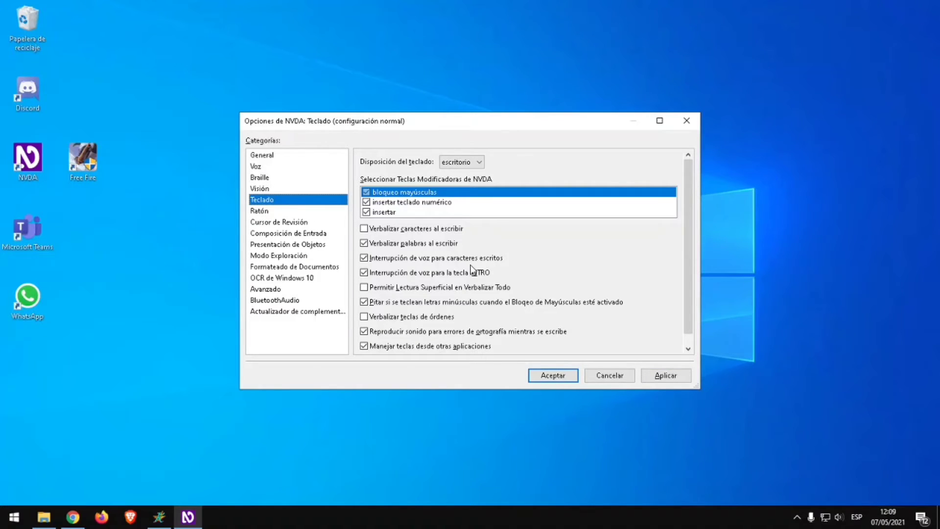
pyautogui.press('Tab')
pyautogui.press('Tab')
pyautogui.press('Tab')
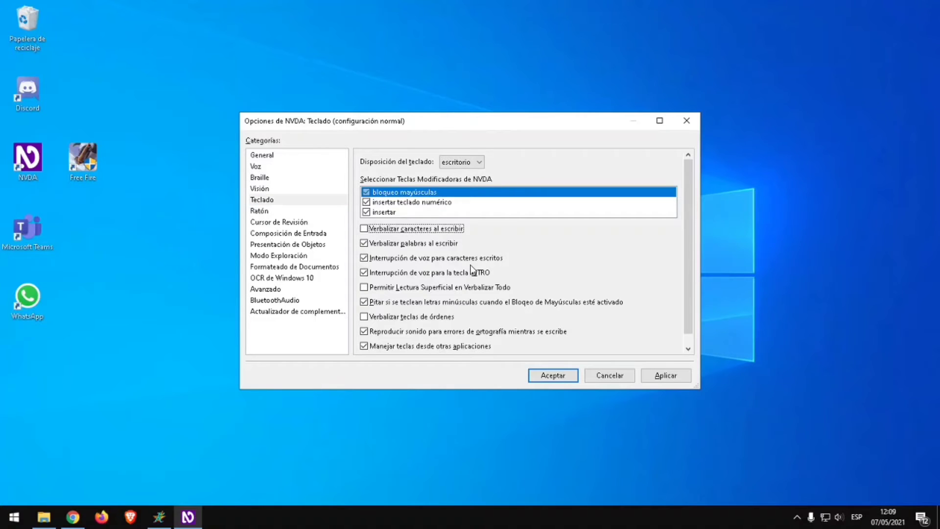
pyautogui.press('Tab')
pyautogui.press('Tab')
pyautogui.press('Tab')
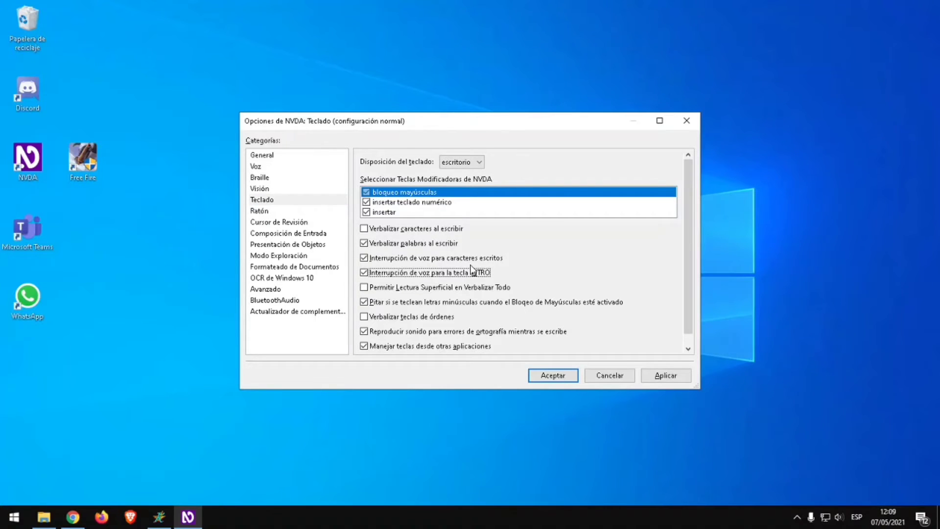
pyautogui.press('Tab')
pyautogui.press('Tab')
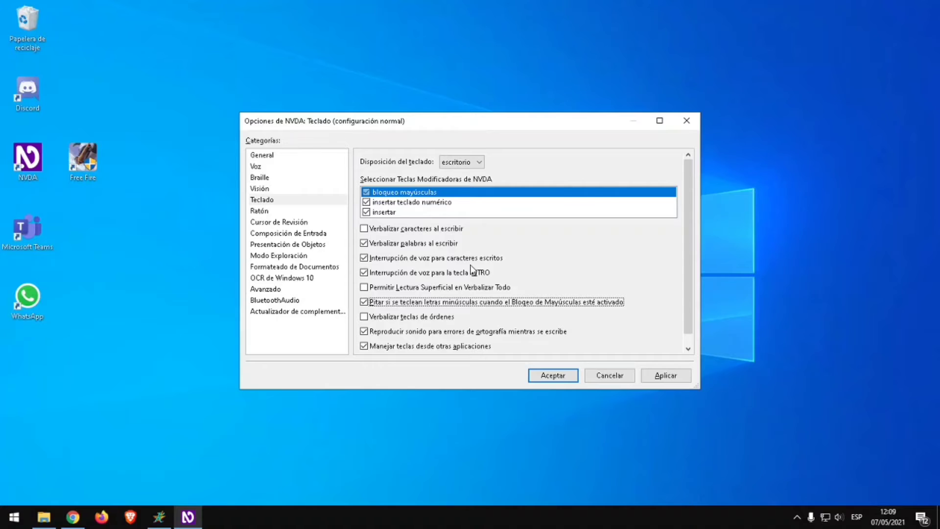
pyautogui.press('Tab')
pyautogui.press('Tab')
pyautogui.press('Tab')
pyautogui.press('Tab')
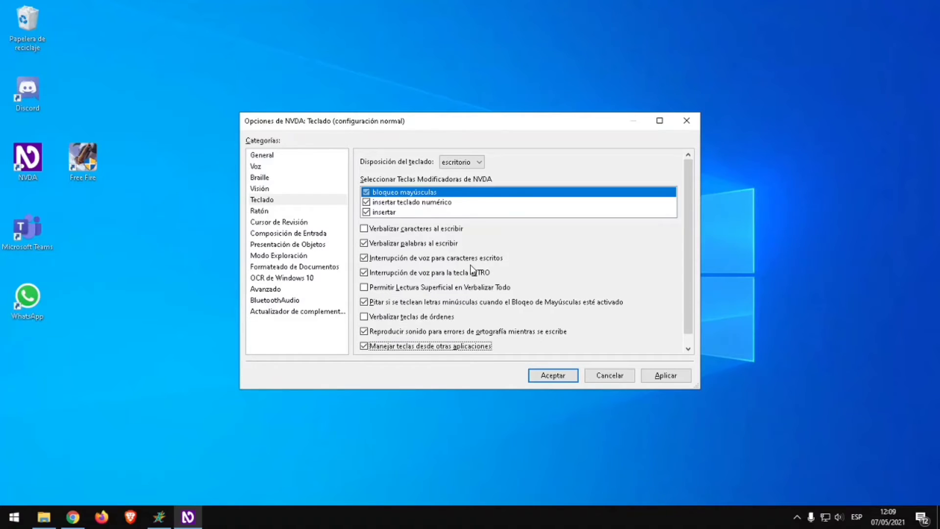
pyautogui.press('Tab')
pyautogui.press('Tab')
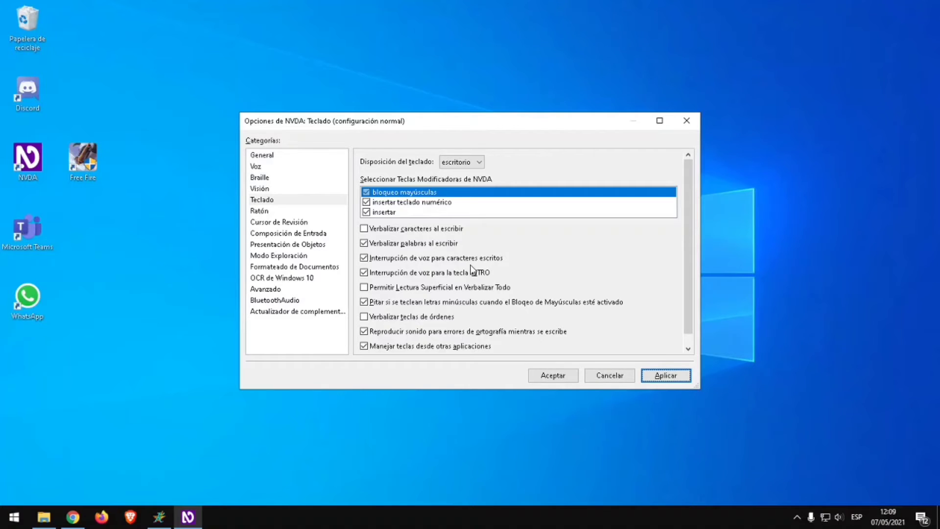
pyautogui.press('Tab')
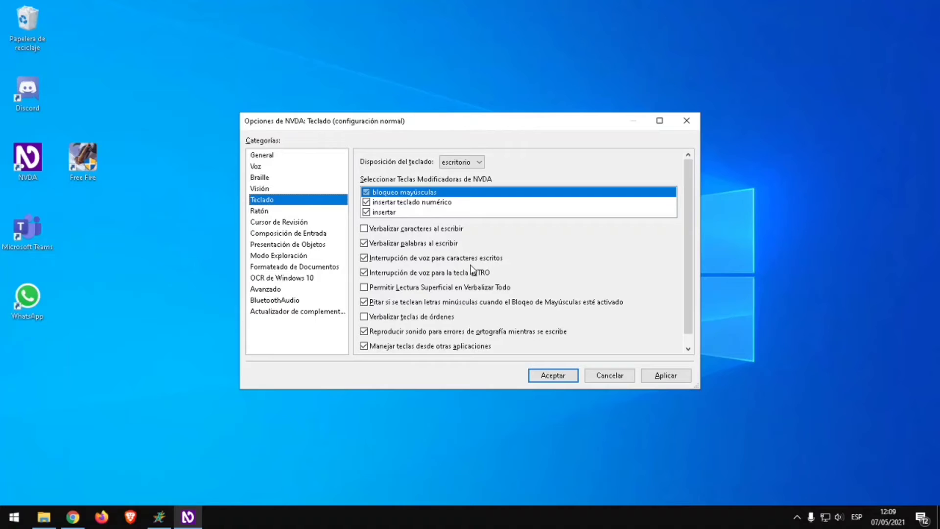
# Accept the NVDA keyboard settings and close the options dialog.
pyautogui.hotkey('shift', 'Tab')
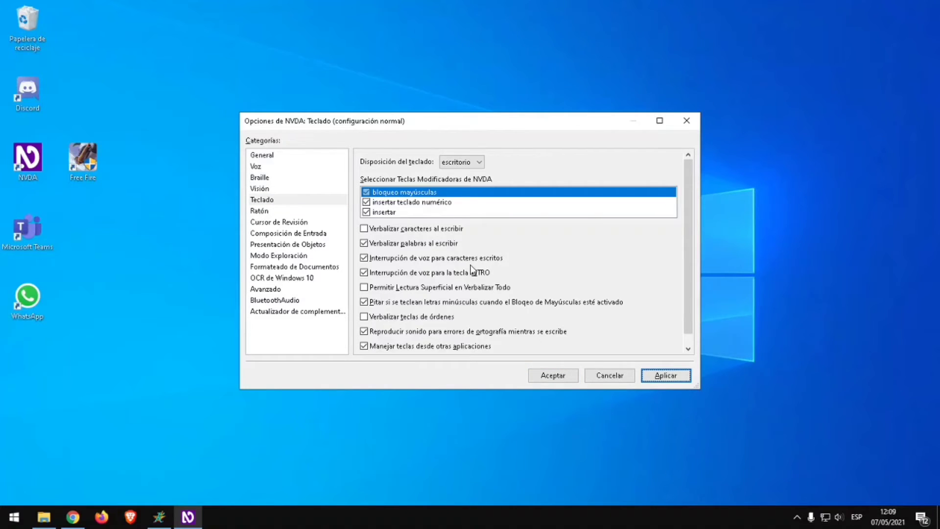
pyautogui.hotkey('shift', 'Tab')
pyautogui.hotkey('shift', 'Tab')
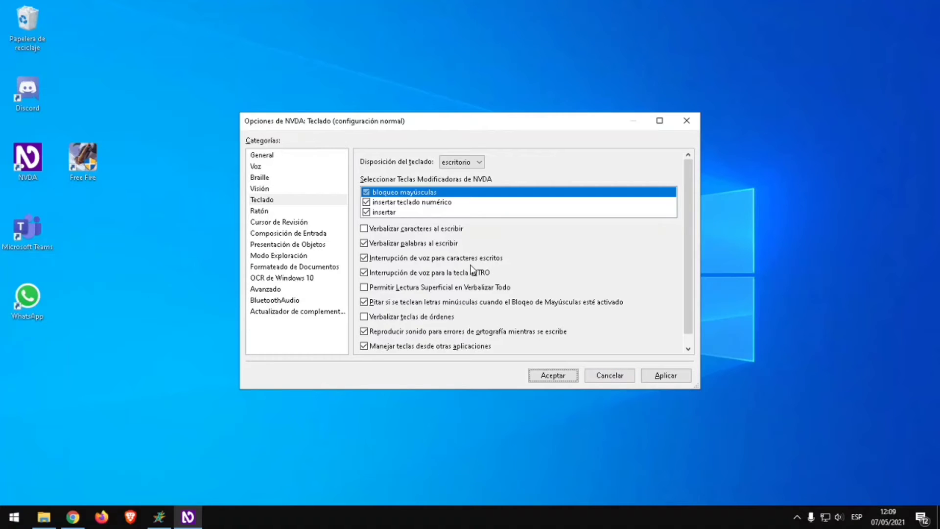
pyautogui.press('Return')
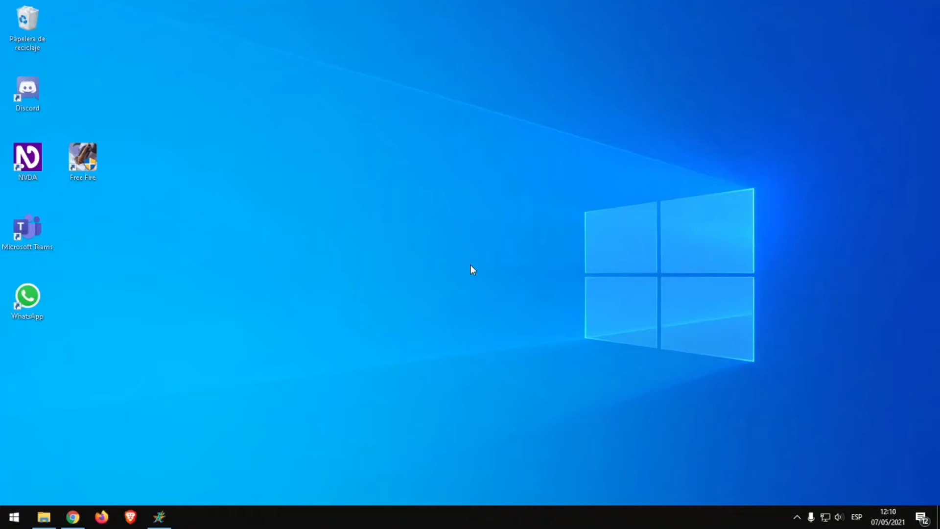
# Save the current NVDA configuration with Guardar Configuración.
pyautogui.press('Insert+n')
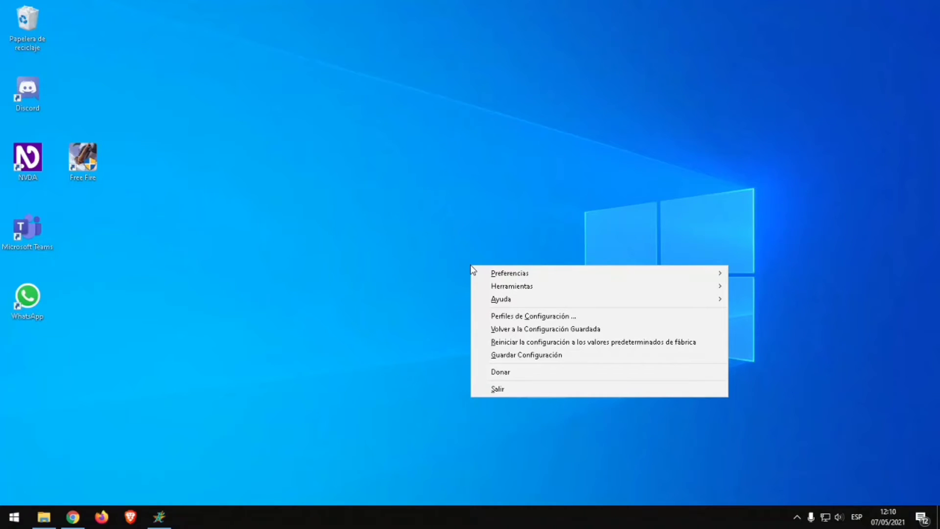
pyautogui.press('Up')
pyautogui.press('Up')
pyautogui.press('Up')
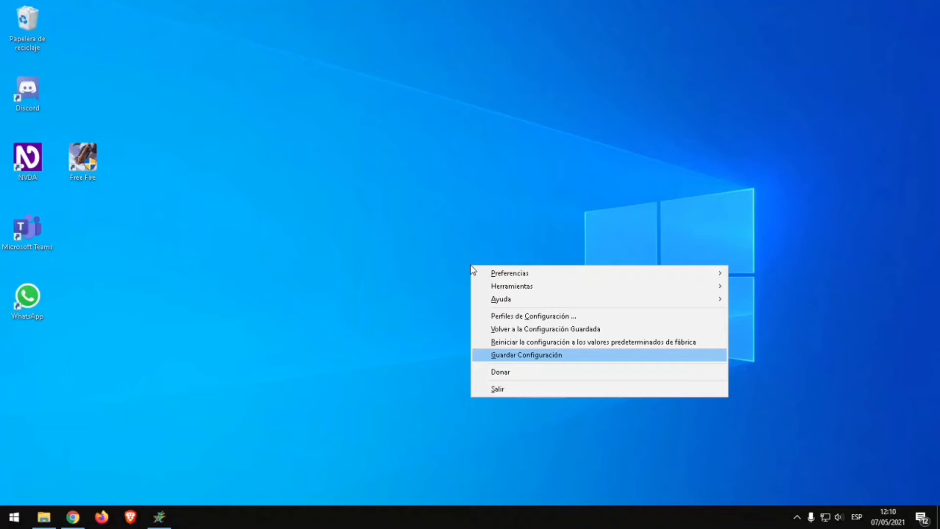
pyautogui.press('Return')
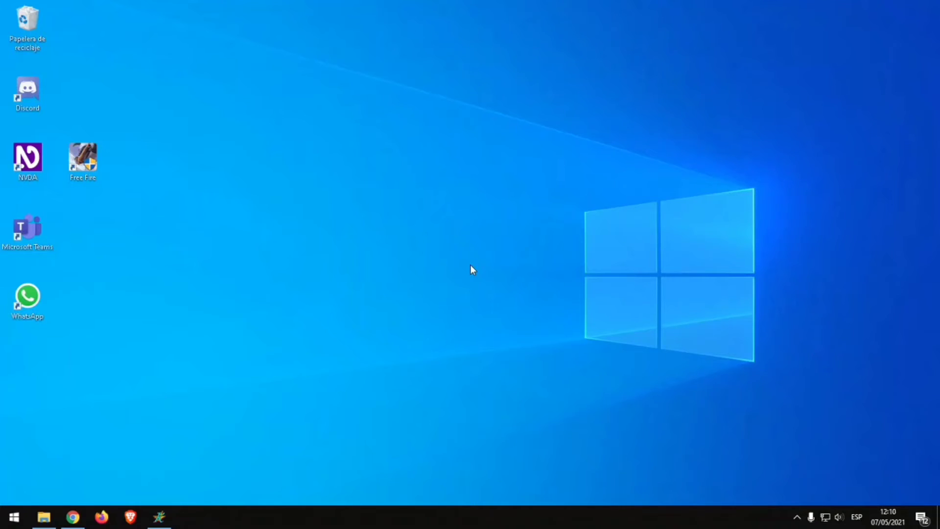
# Switch to the Google Chrome window showing the ObjPad add-on page.
pyautogui.press('super+t')
pyautogui.press('Right')
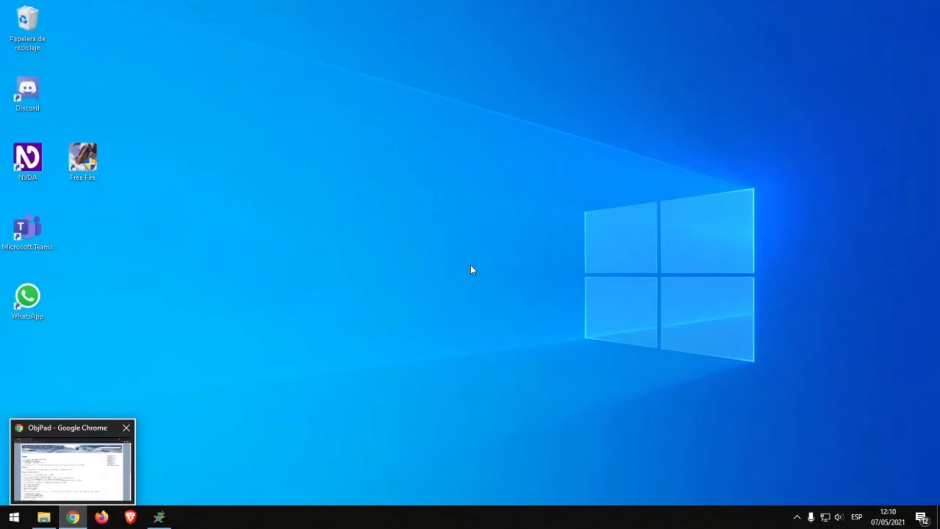
pyautogui.press('Right')
pyautogui.press('Right')
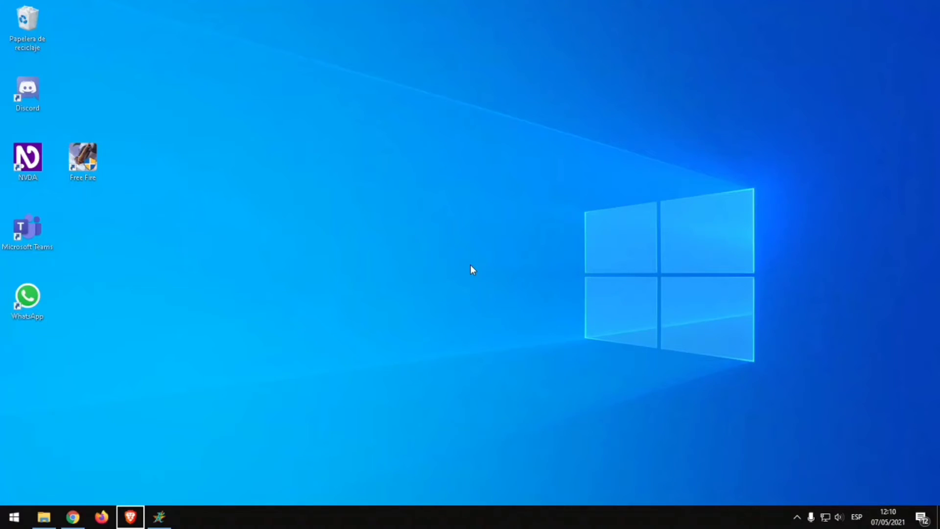
pyautogui.press('Left')
pyautogui.press('Left')
pyautogui.press('Return')
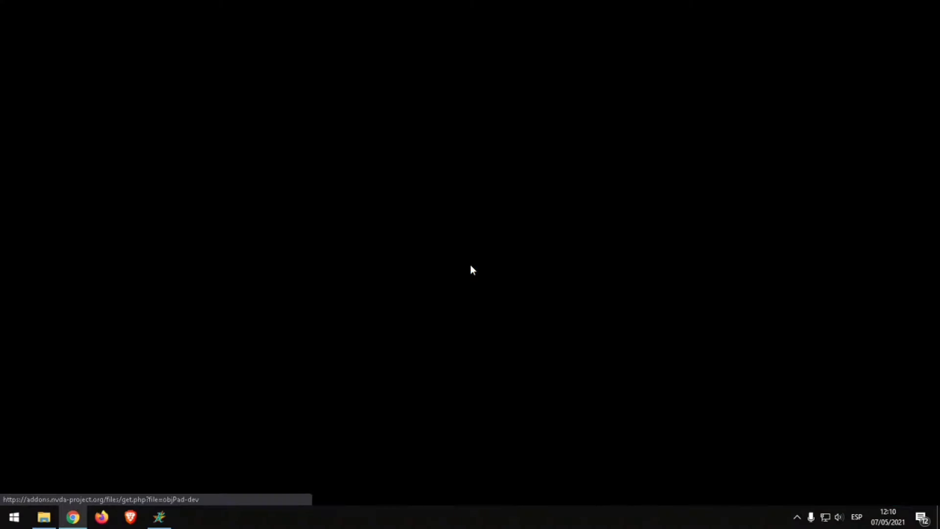
pyautogui.hotkey('alt', 'space')
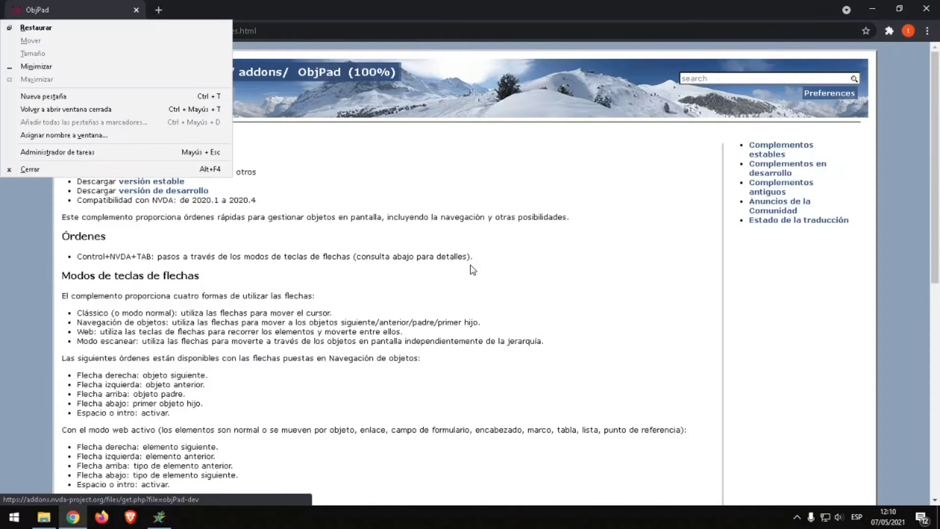
pyautogui.press('Escape')
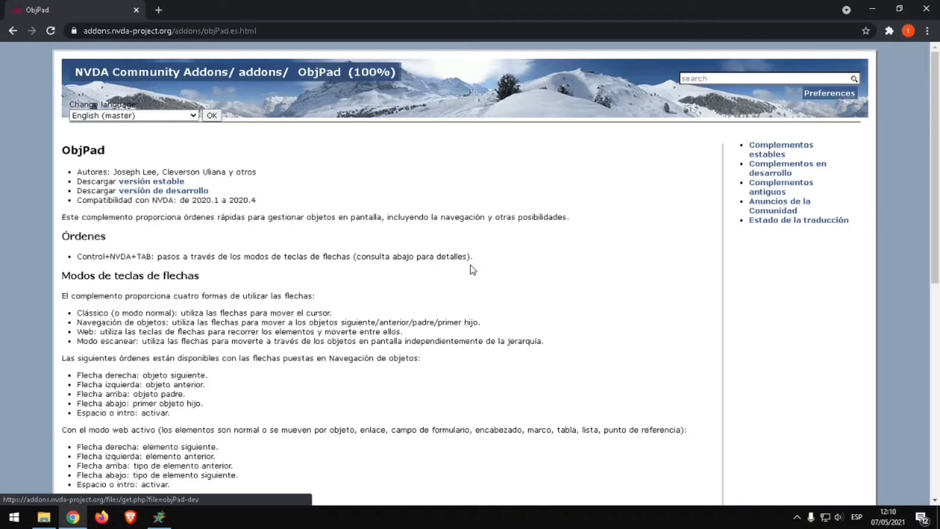
pyautogui.hotkey('ctrl', 'l')
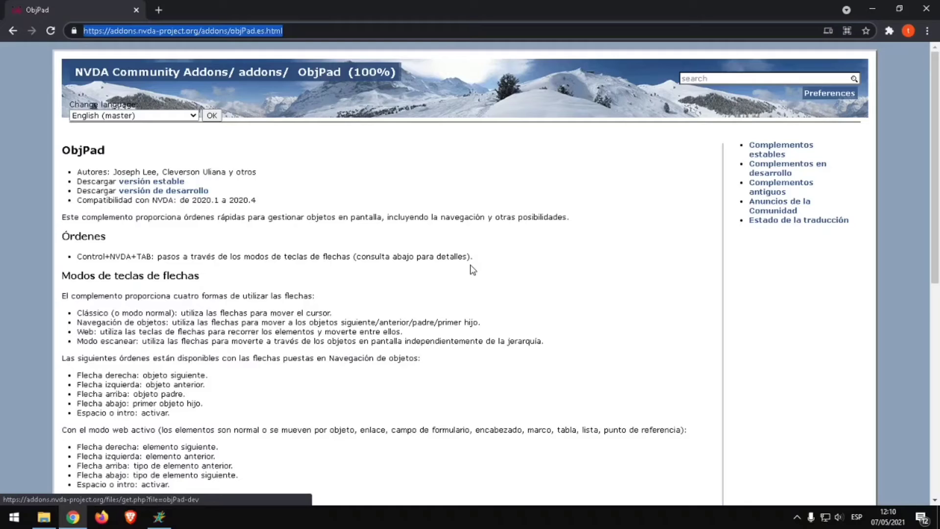
pyautogui.press('BackSpace')
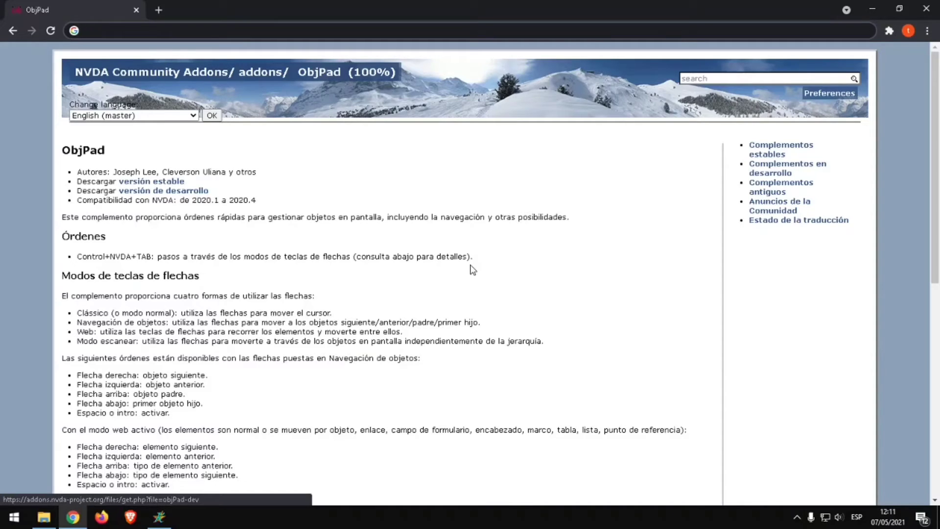
pyautogui.write('ww')
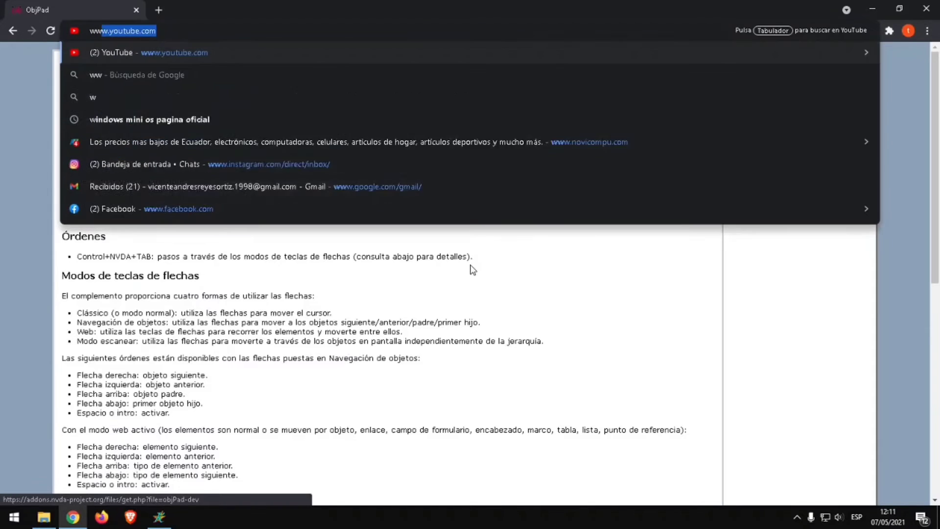
pyautogui.write('w.youtube.com')
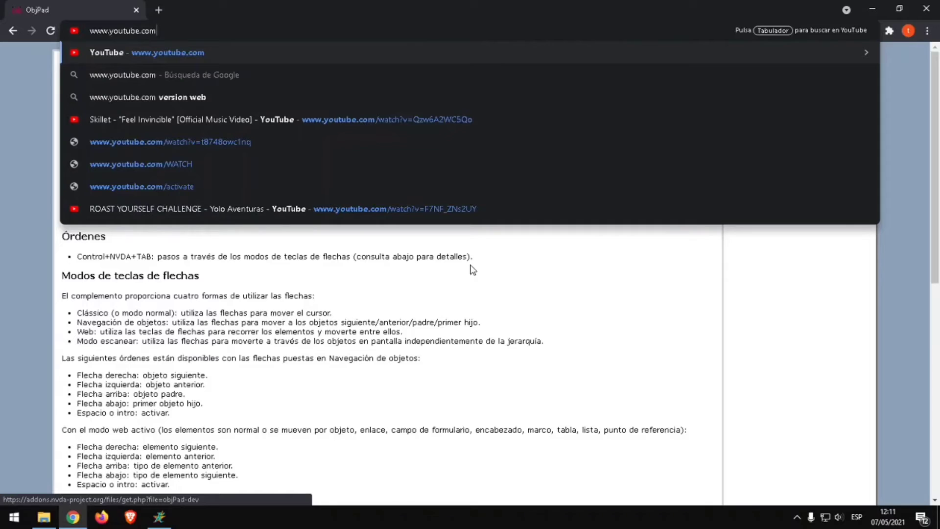
pyautogui.press('Return')
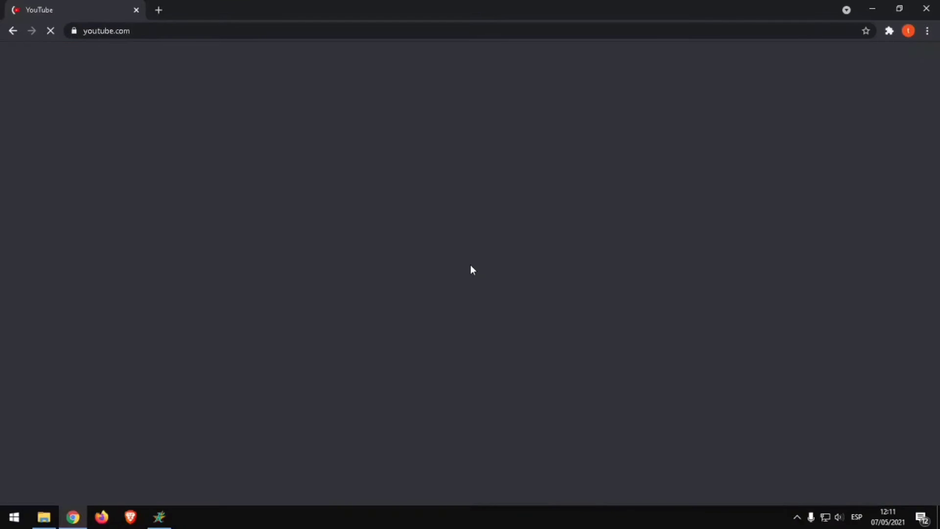